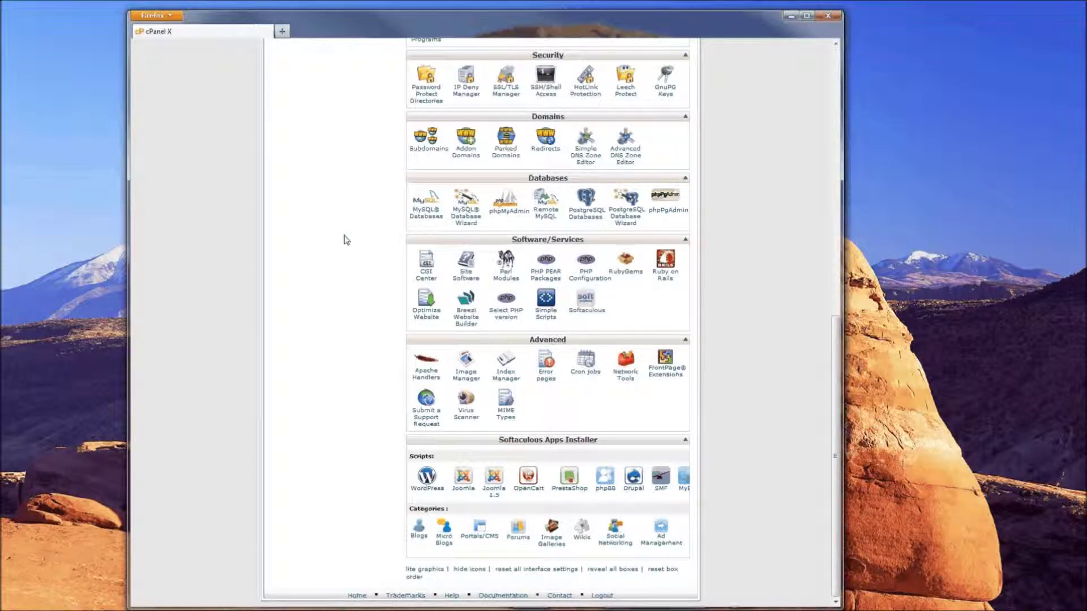
Launch the Softaculous apps installer from the cPanel home page
scroll(356, 255, up, 3)
scroll(368, 274, down, 4)
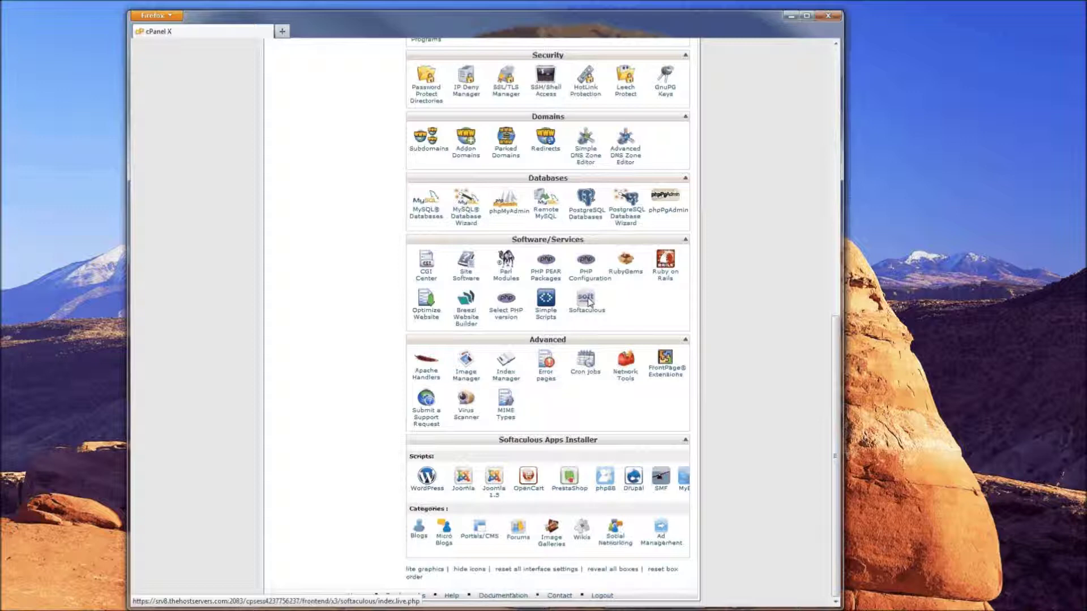
click(587, 300)
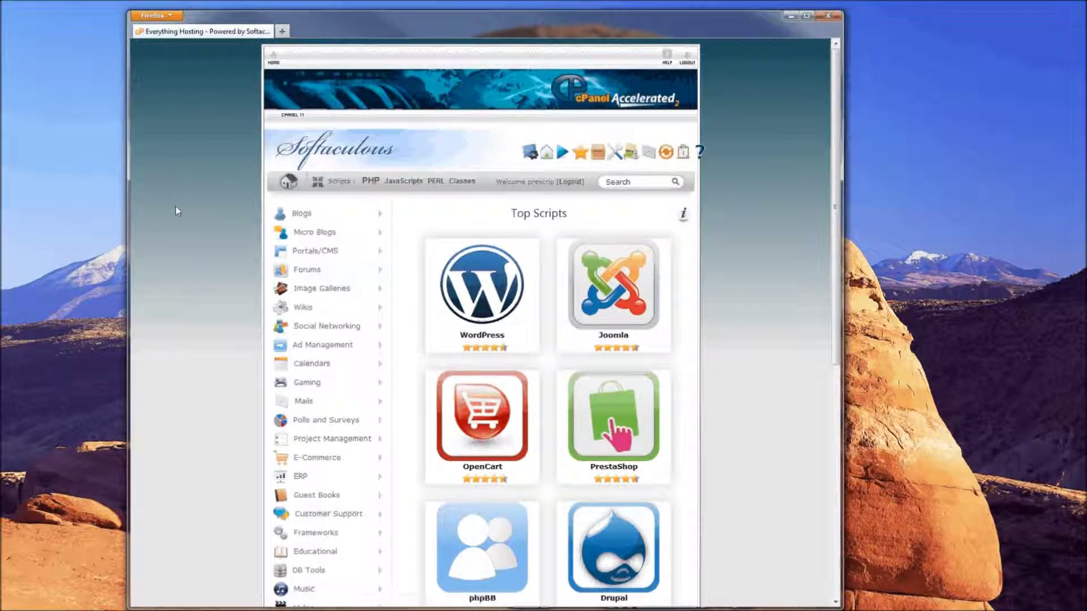
Expand the Others category in the Softaculous script sidebar
scroll(172, 251, down, 5)
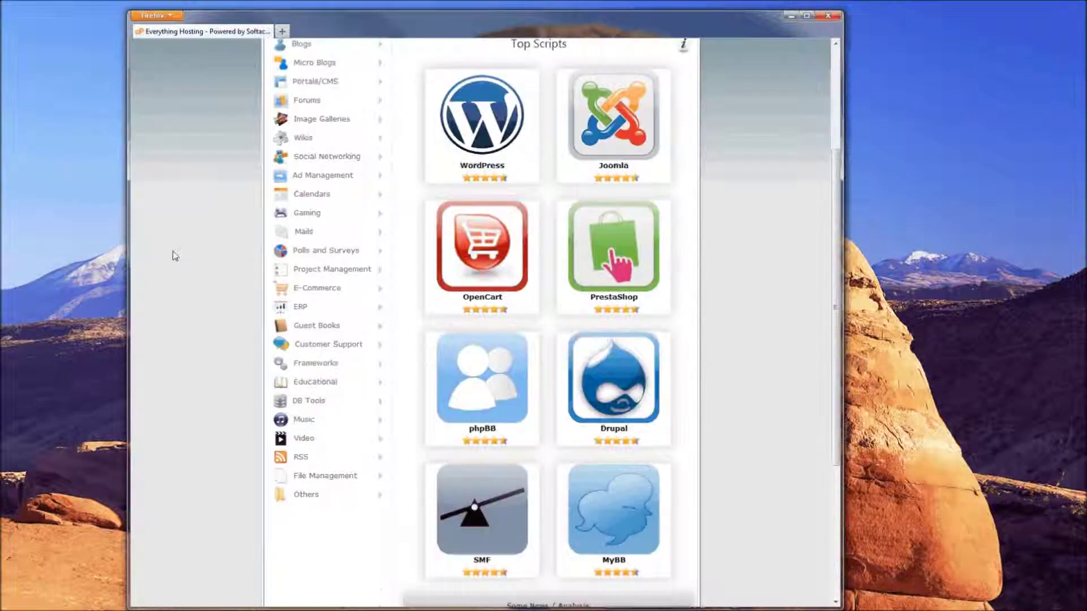
scroll(172, 250, down, 1)
scroll(172, 250, up, 2)
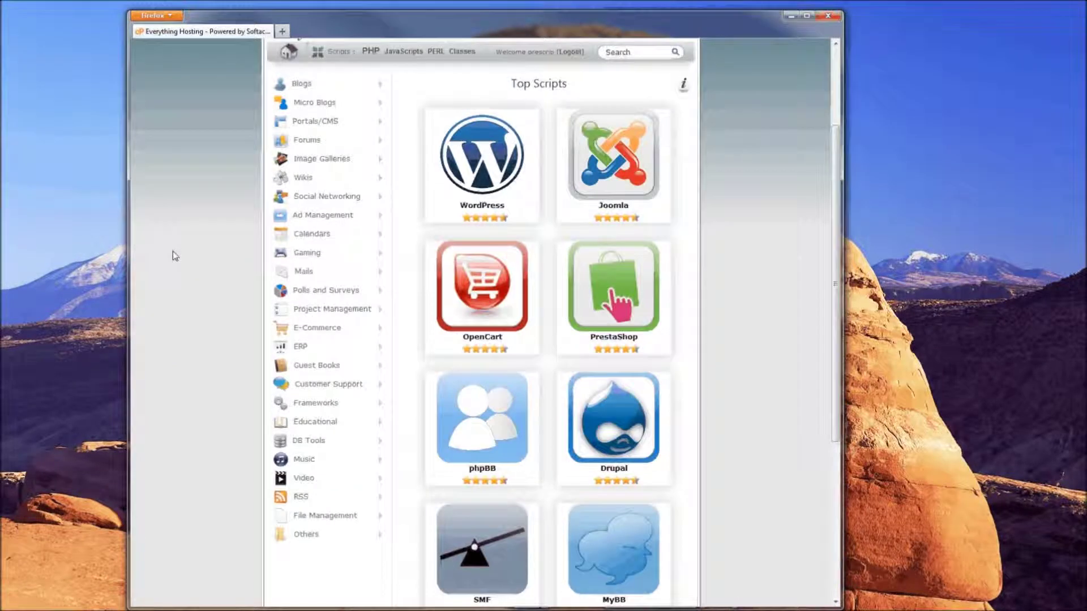
scroll(173, 250, up, 2)
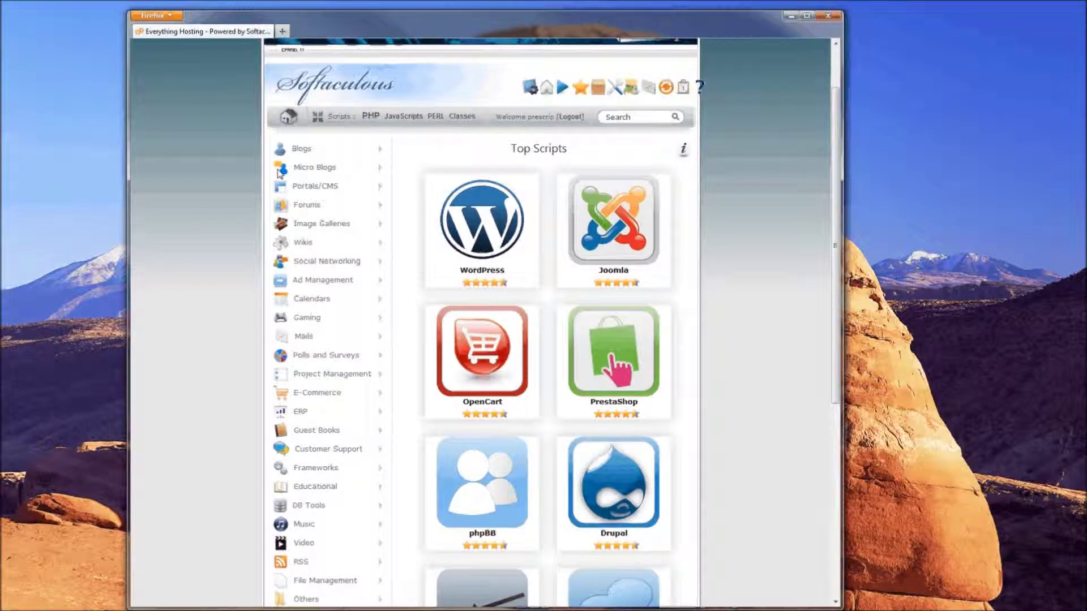
scroll(271, 280, down, 3)
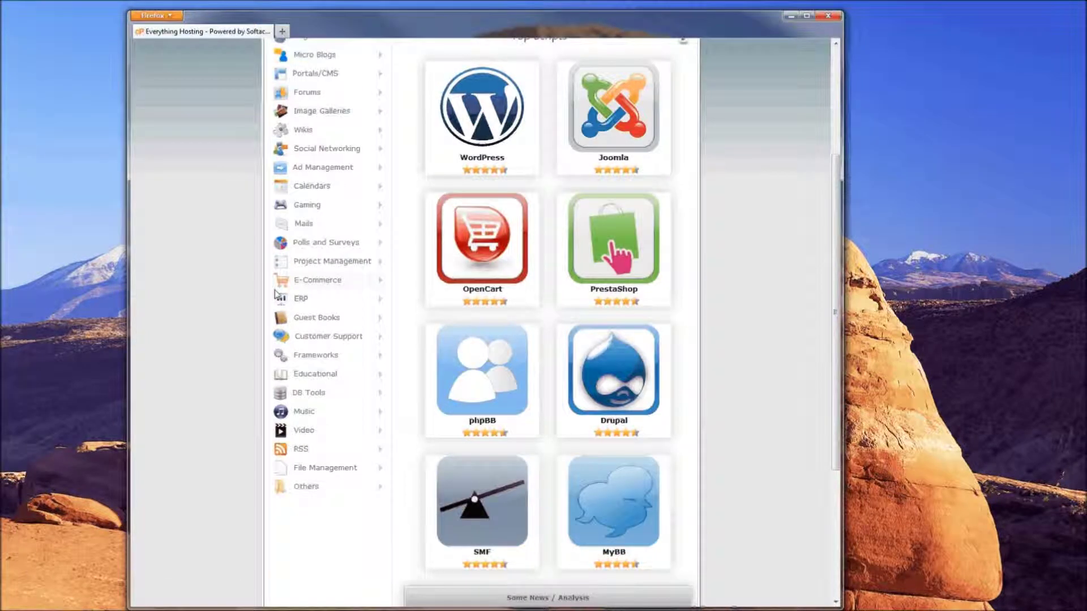
scroll(376, 478, down, 1)
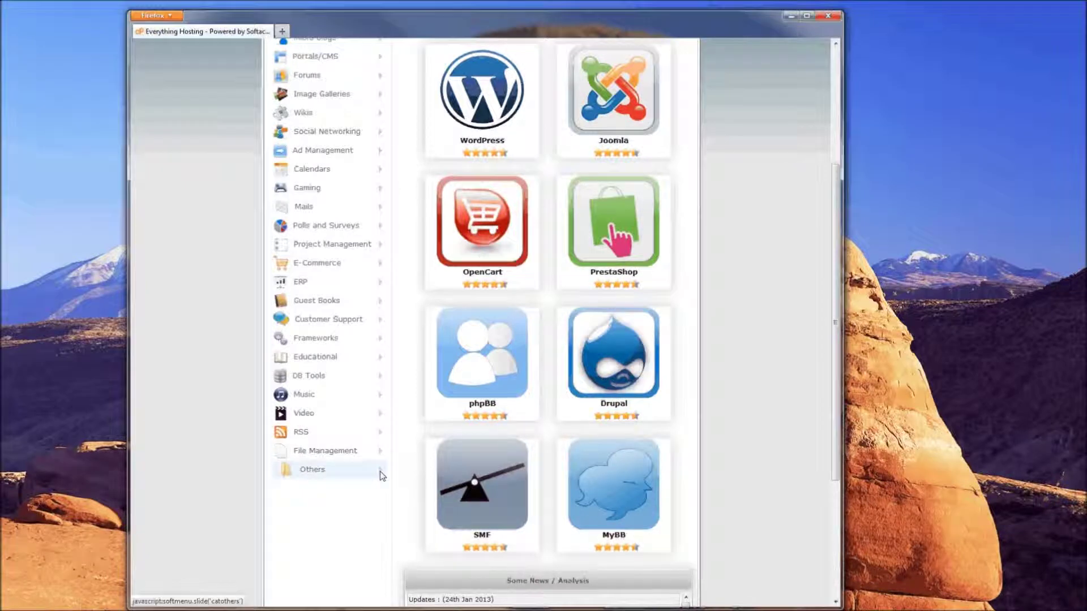
click(381, 474)
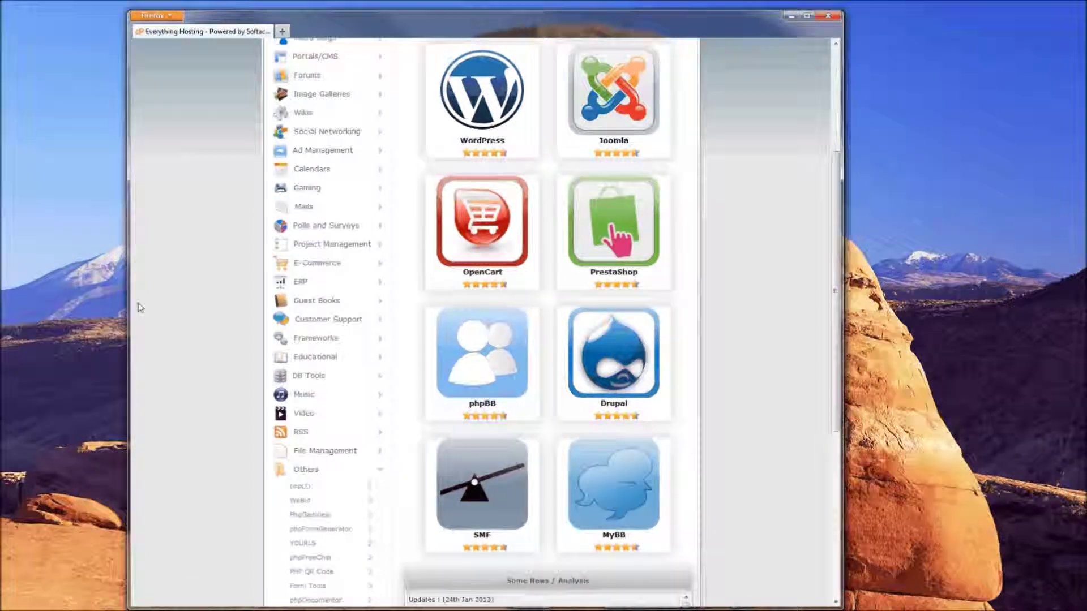
Select WeBid from the Others list to show its script page
scroll(186, 396, down, 2)
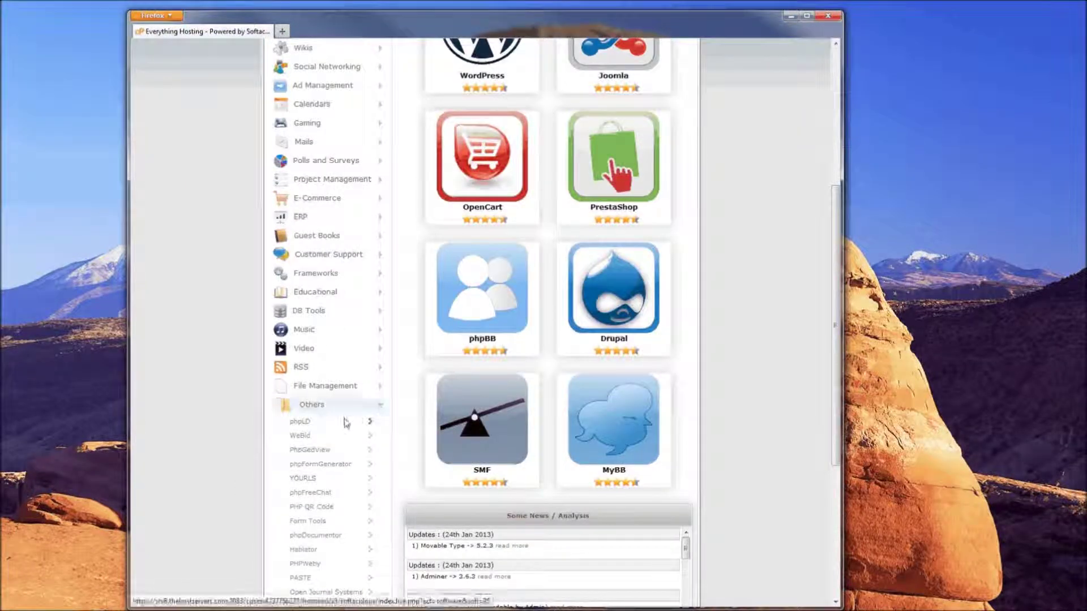
scroll(206, 439, down, 2)
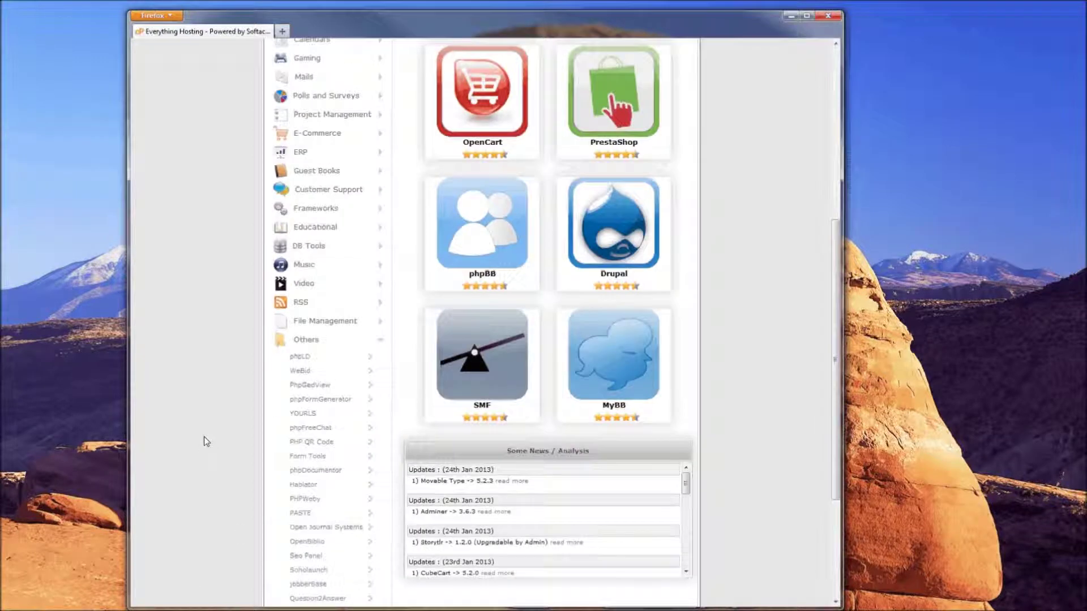
scroll(255, 379, down, 2)
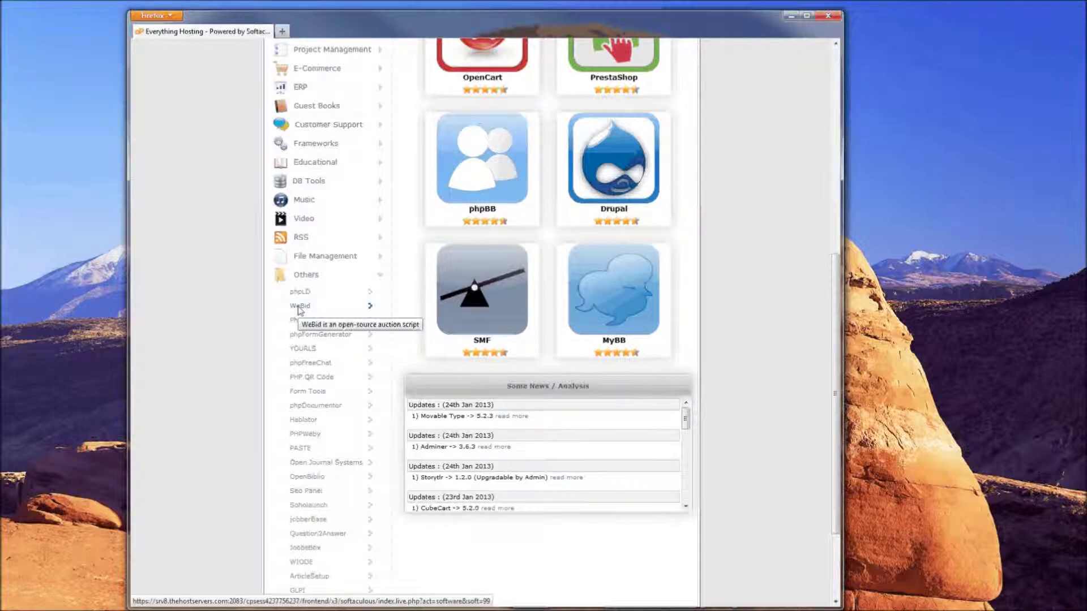
click(299, 306)
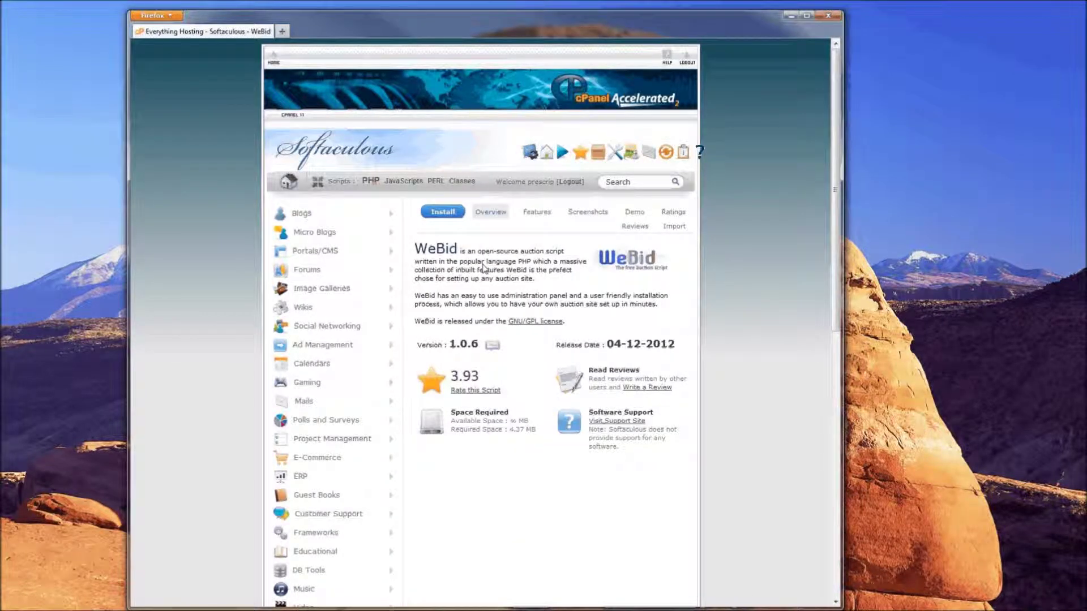
Highlight WeBid's description as an open-source auction script, then clear the highlight
drag(468, 251, 536, 266)
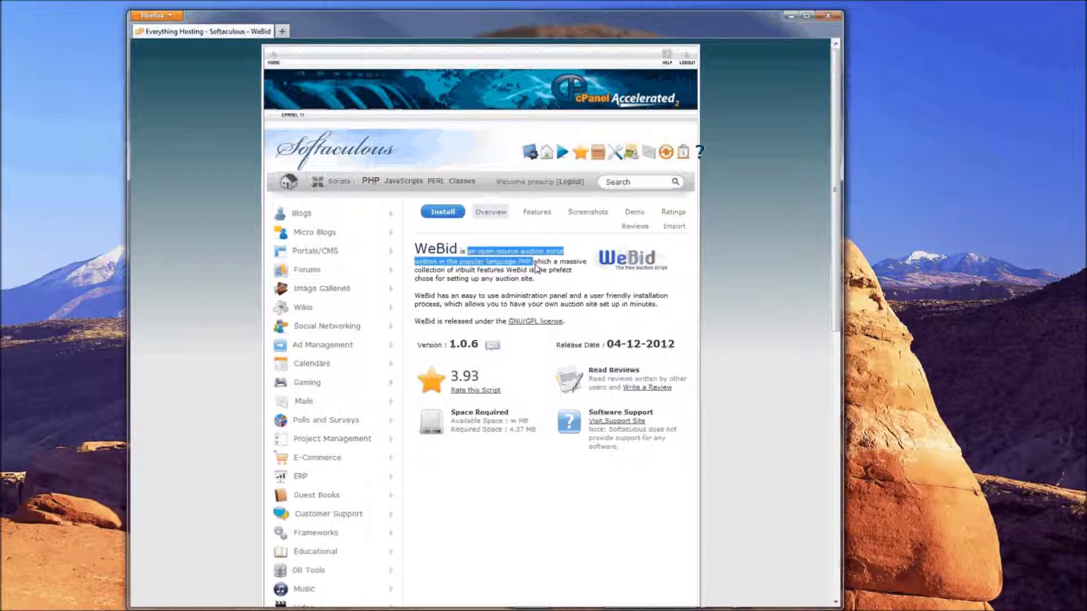
click(455, 273)
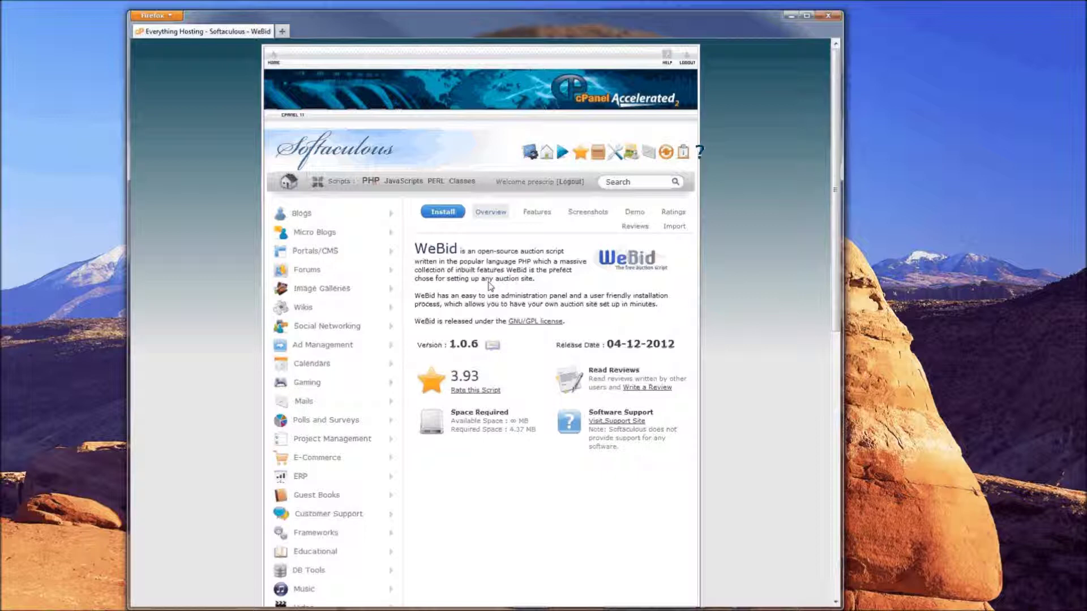
click(441, 215)
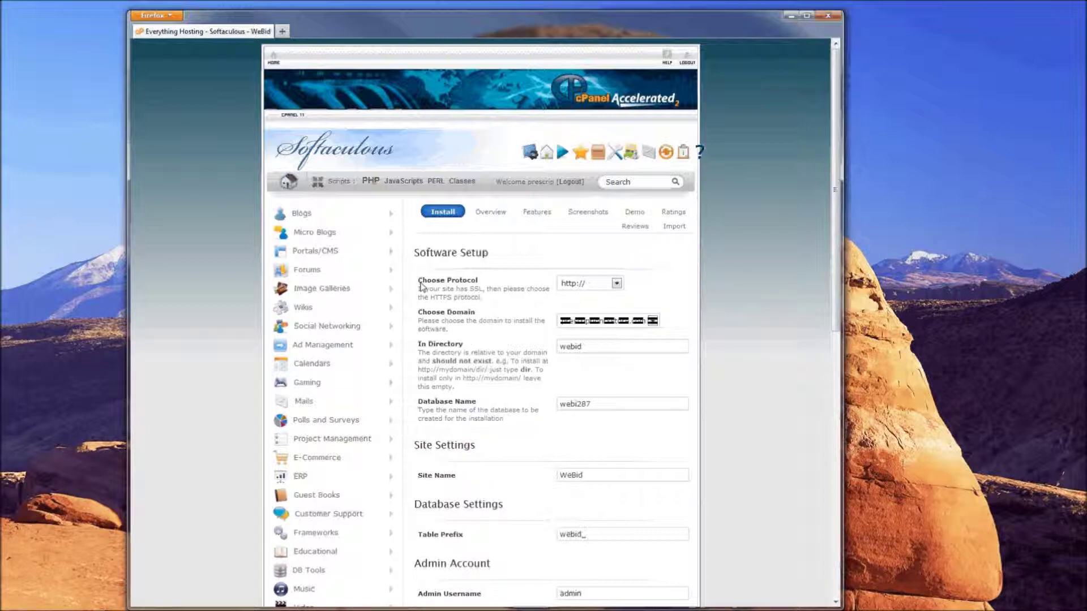
drag(418, 281, 489, 283)
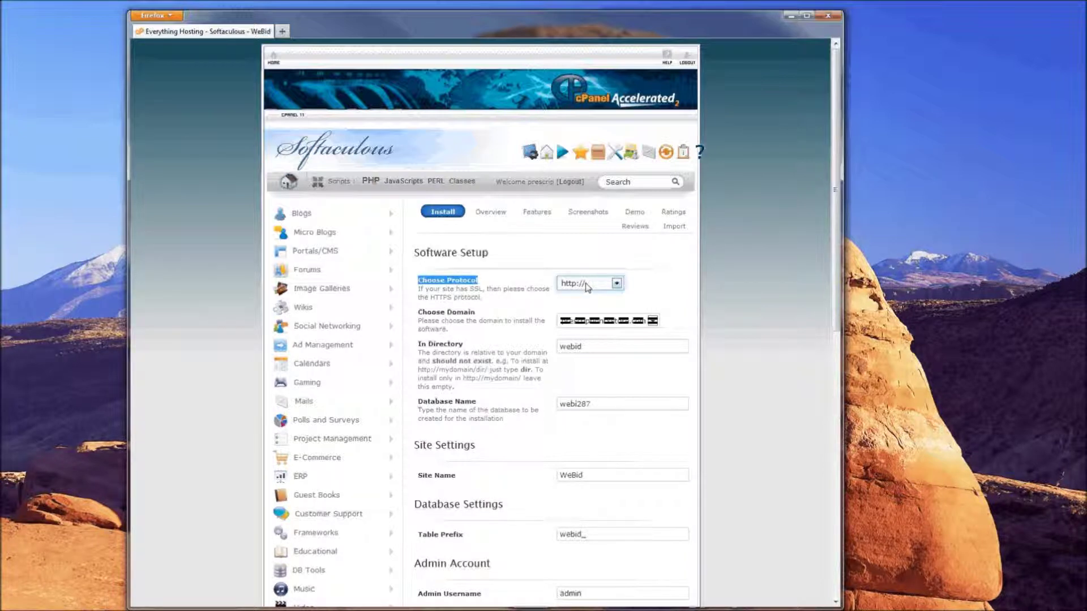
click(617, 284)
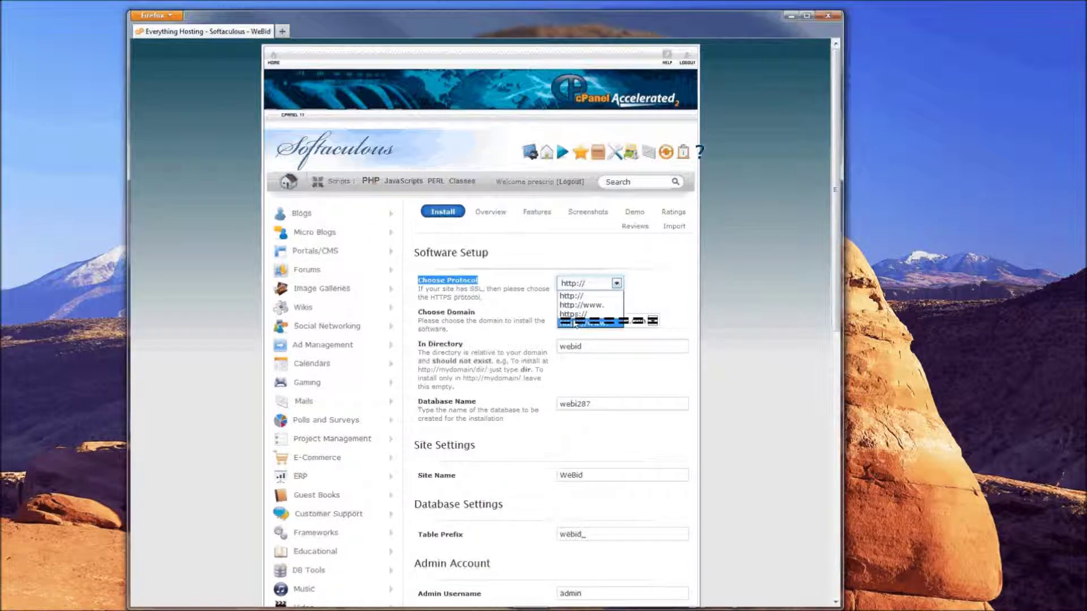
click(543, 291)
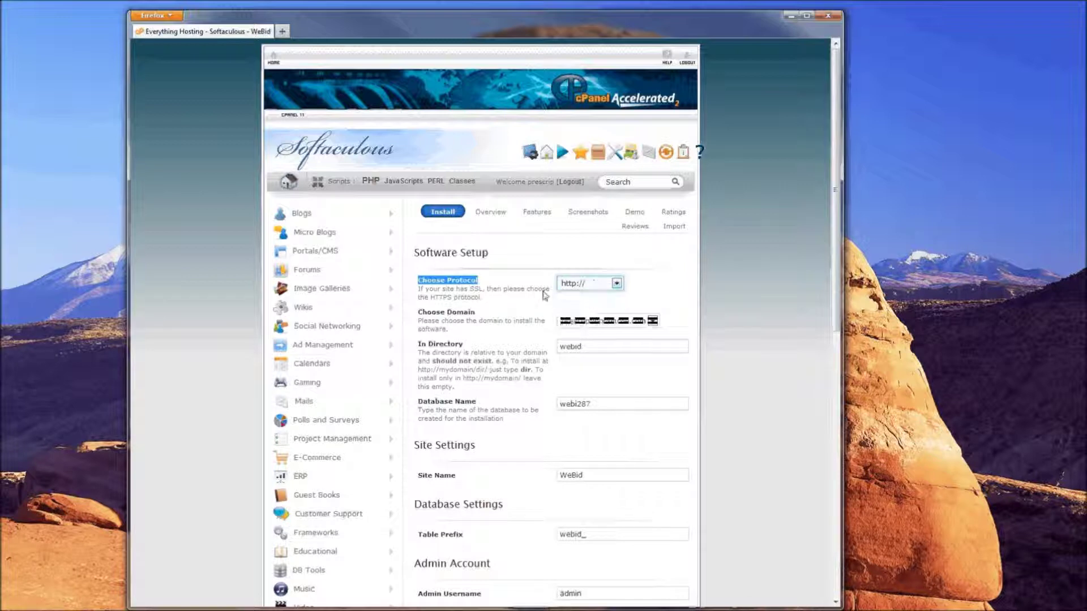
click(442, 343)
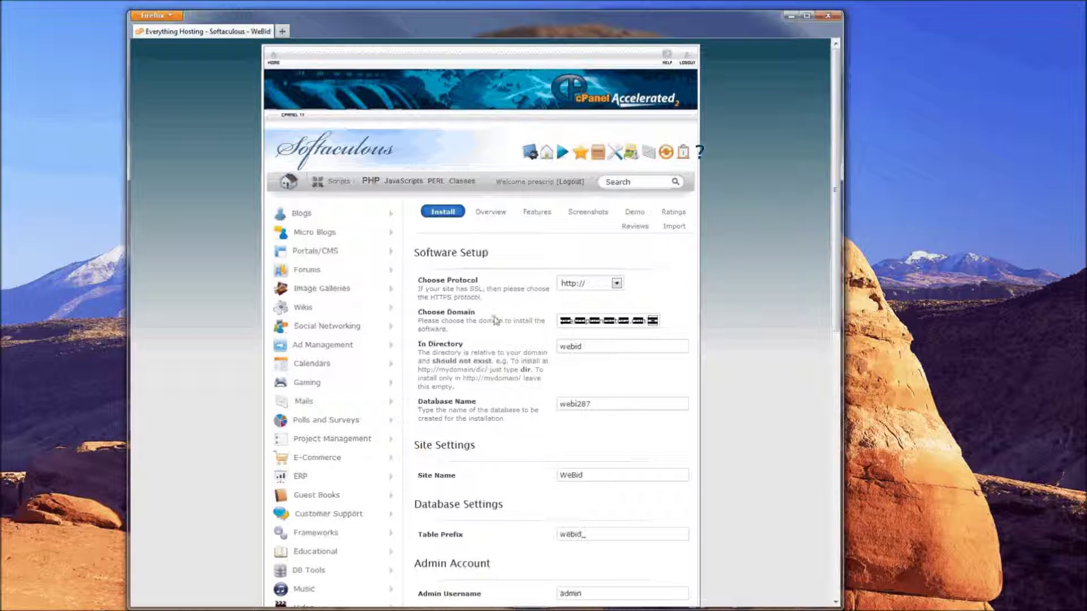
drag(417, 312, 481, 317)
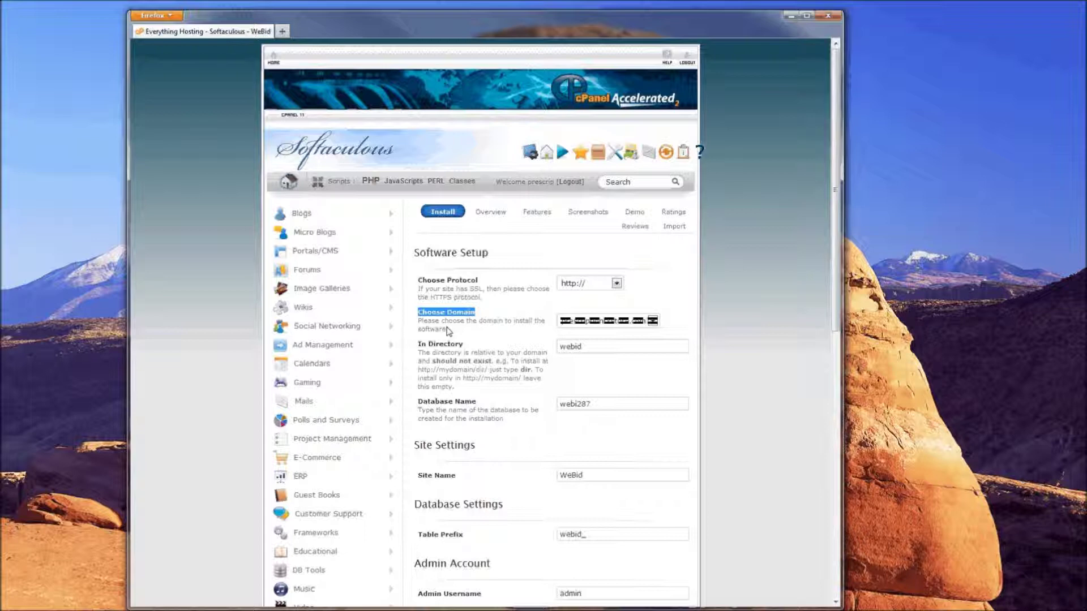
drag(418, 344, 469, 356)
click(573, 349)
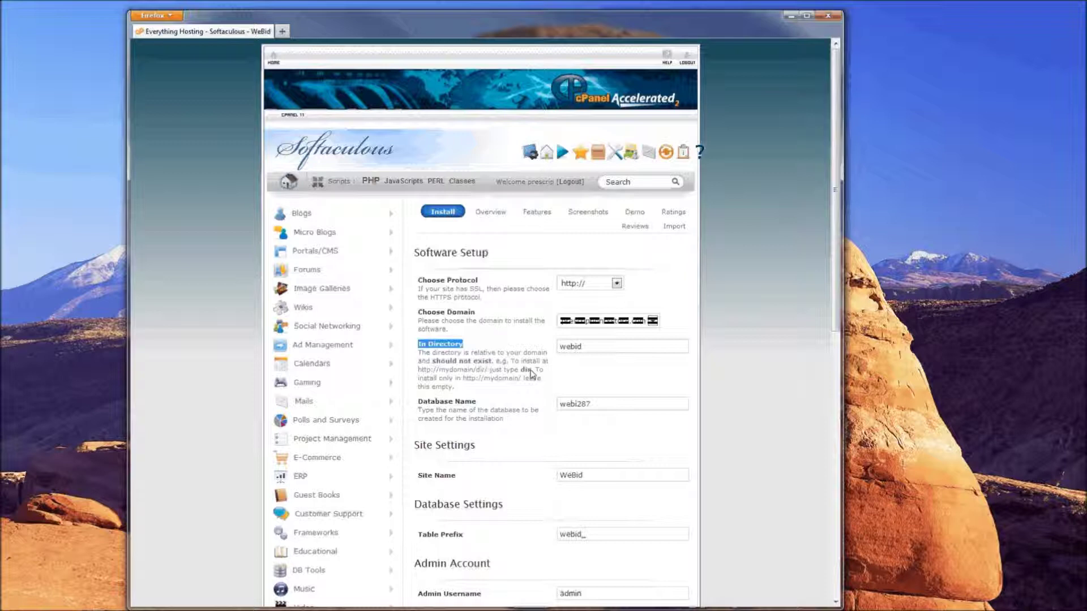
drag(589, 347, 517, 351)
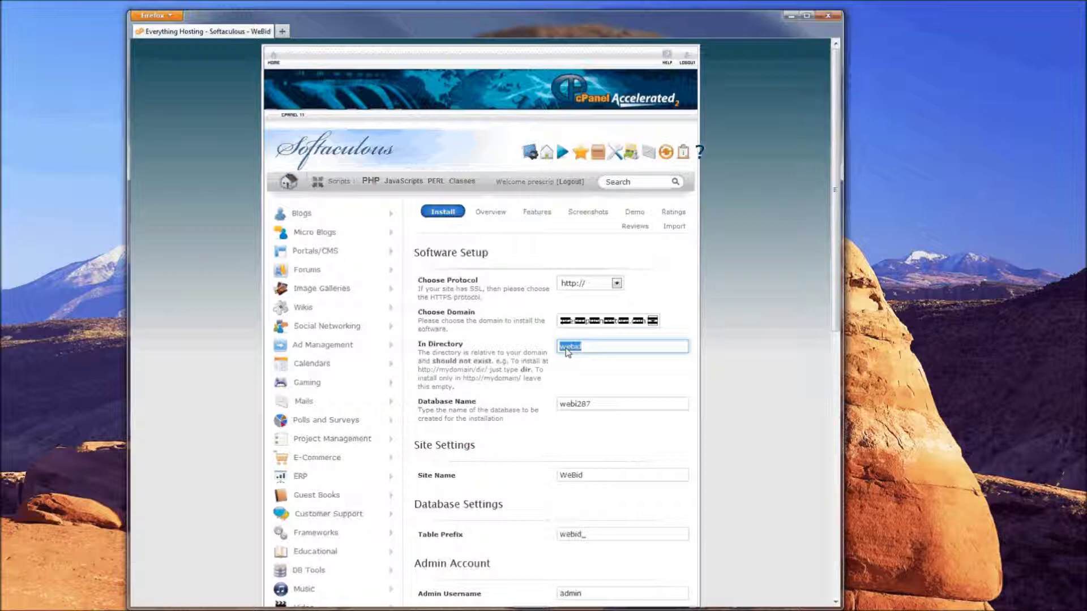
Replace the install directory 'webid' with 'auction'
key(BackSpace)
text(auction)
drag(418, 405, 479, 406)
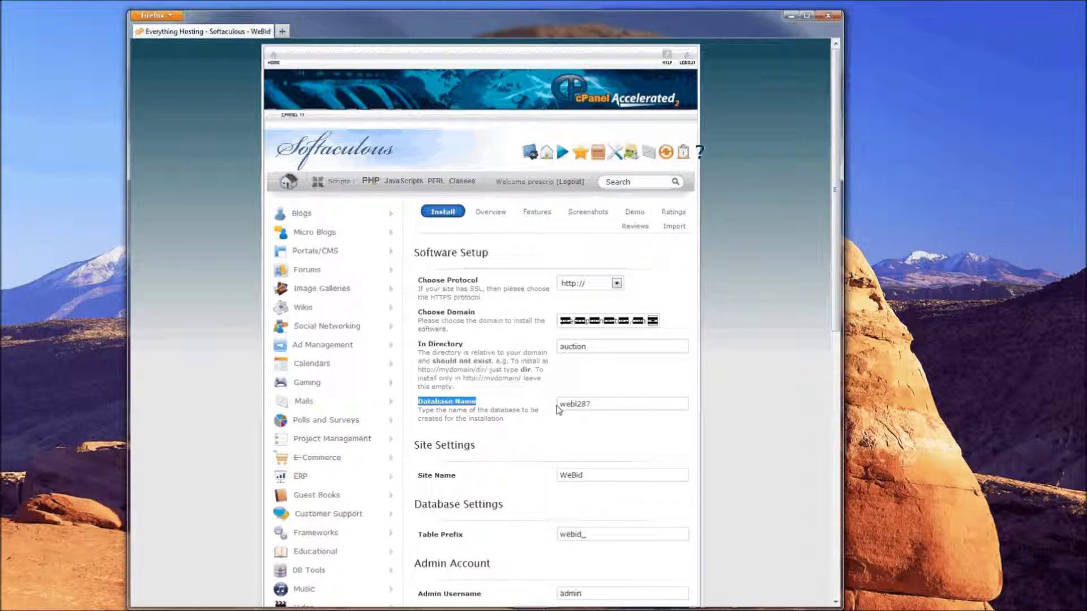
Leave the database name at its default webi287
click(562, 405)
click(566, 407)
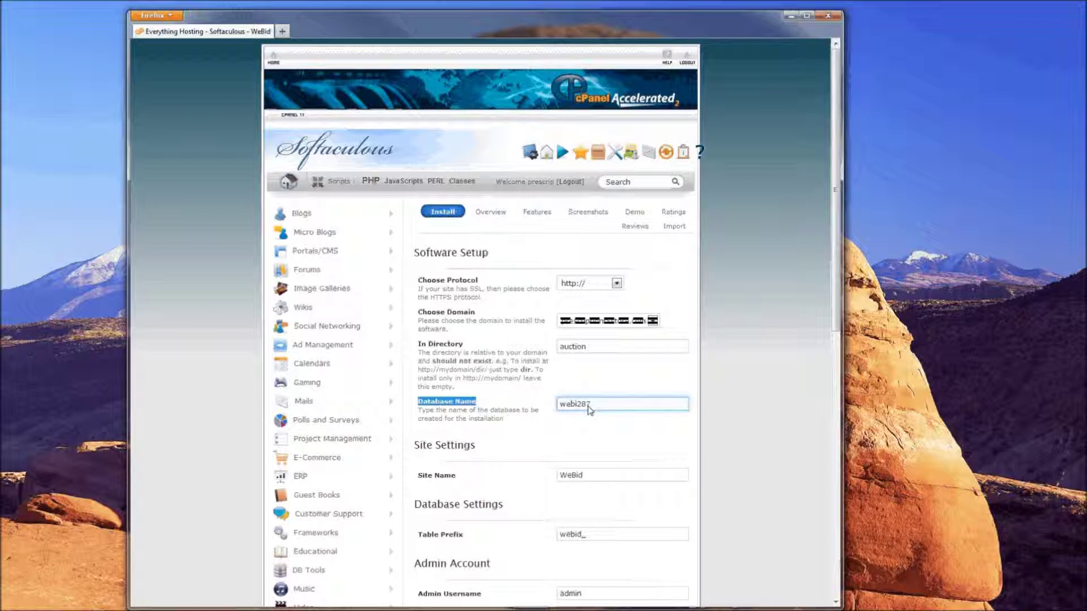
click(569, 440)
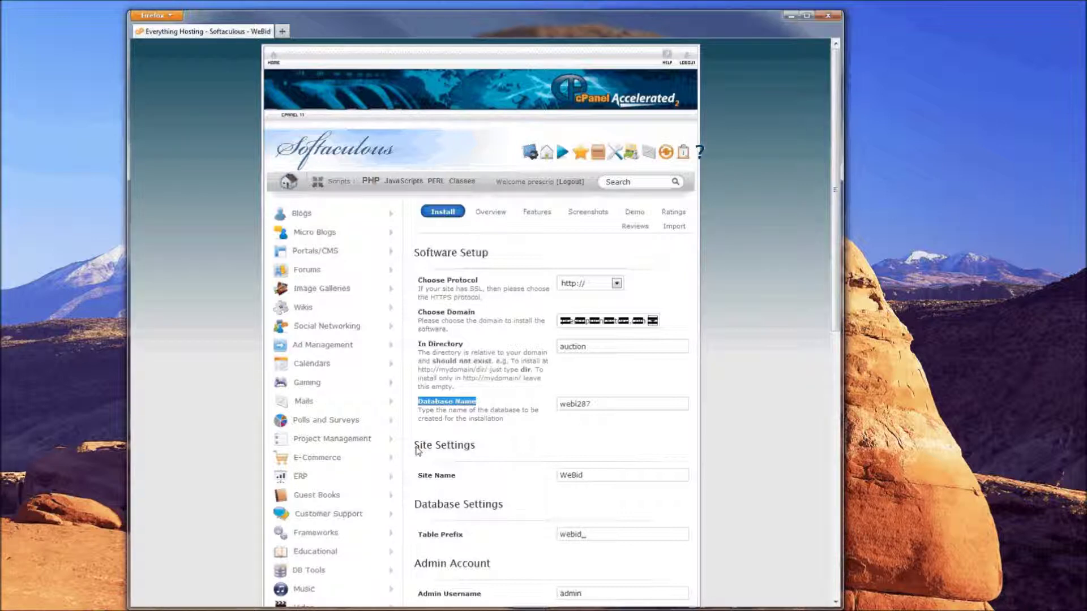
Change the site name from WeBid to 'My Auction Site'
drag(417, 450, 481, 451)
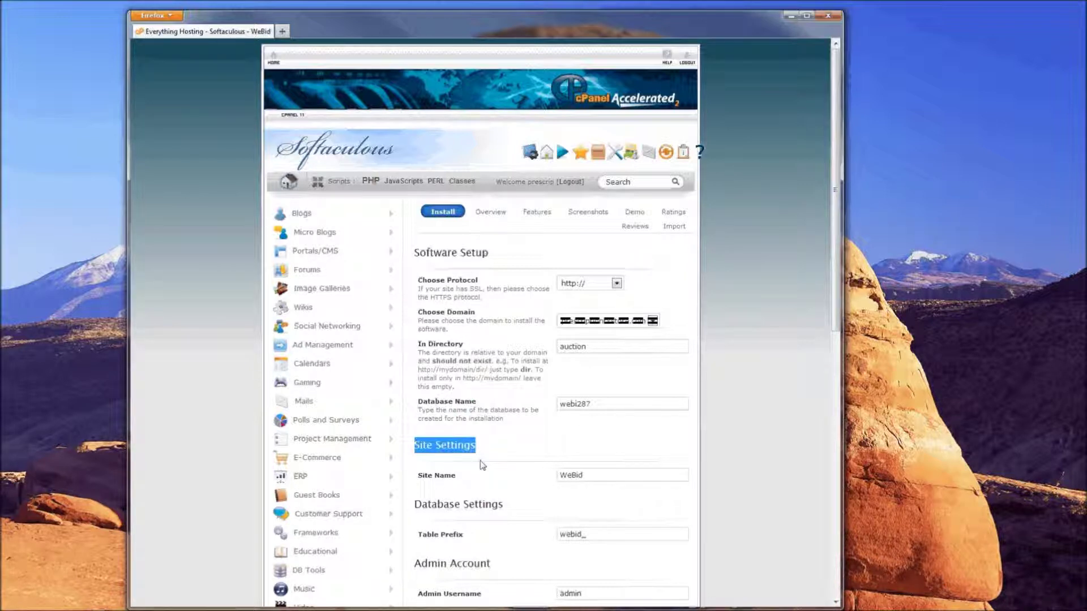
drag(422, 475, 476, 478)
drag(596, 481, 496, 485)
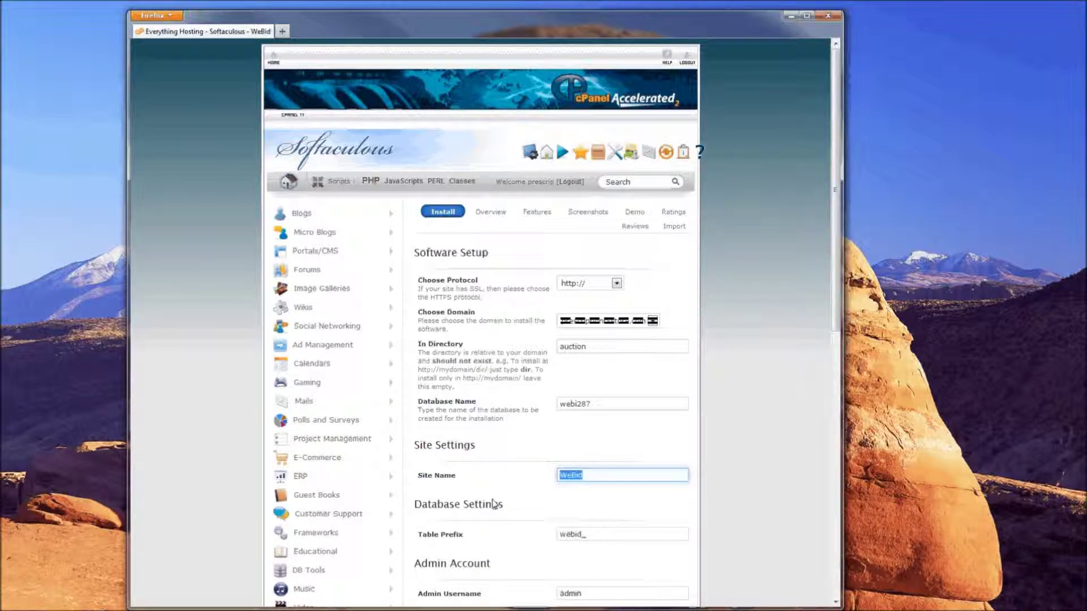
text(My Auction Site)
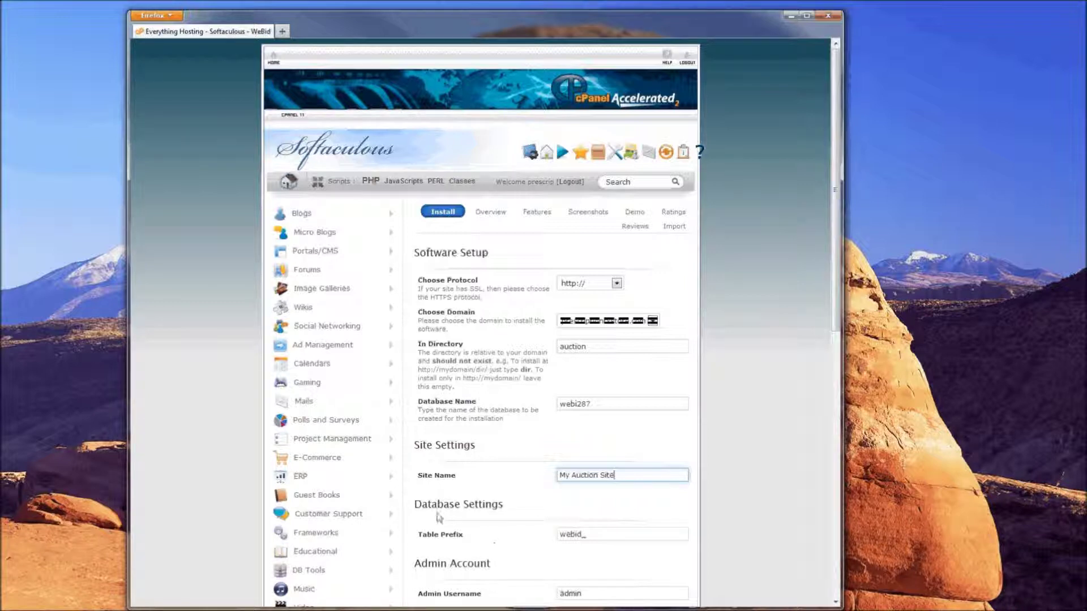
drag(416, 505, 524, 513)
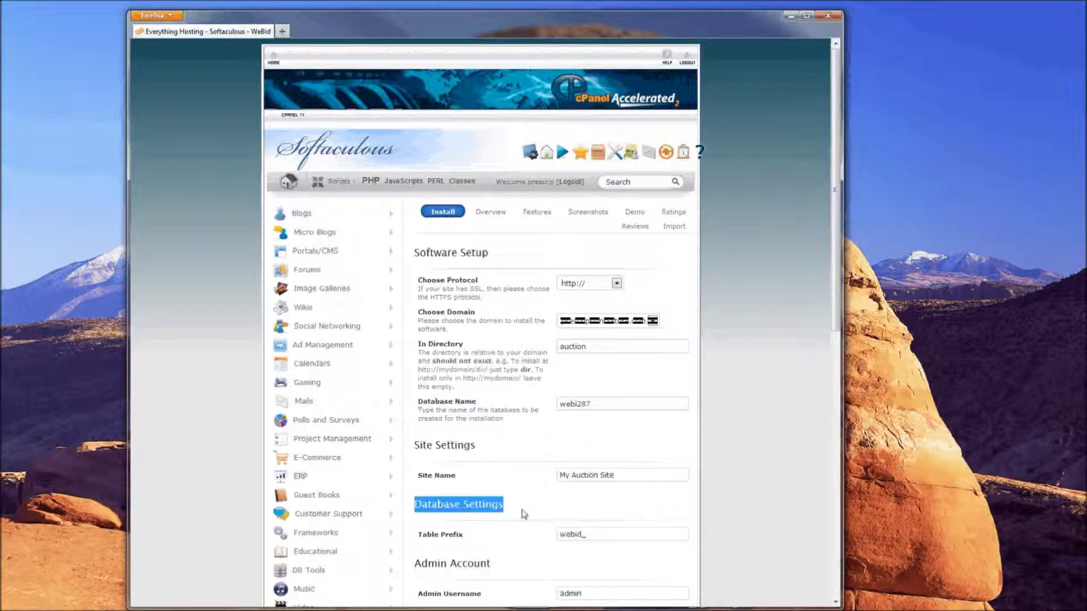
scroll(524, 513, down, 10)
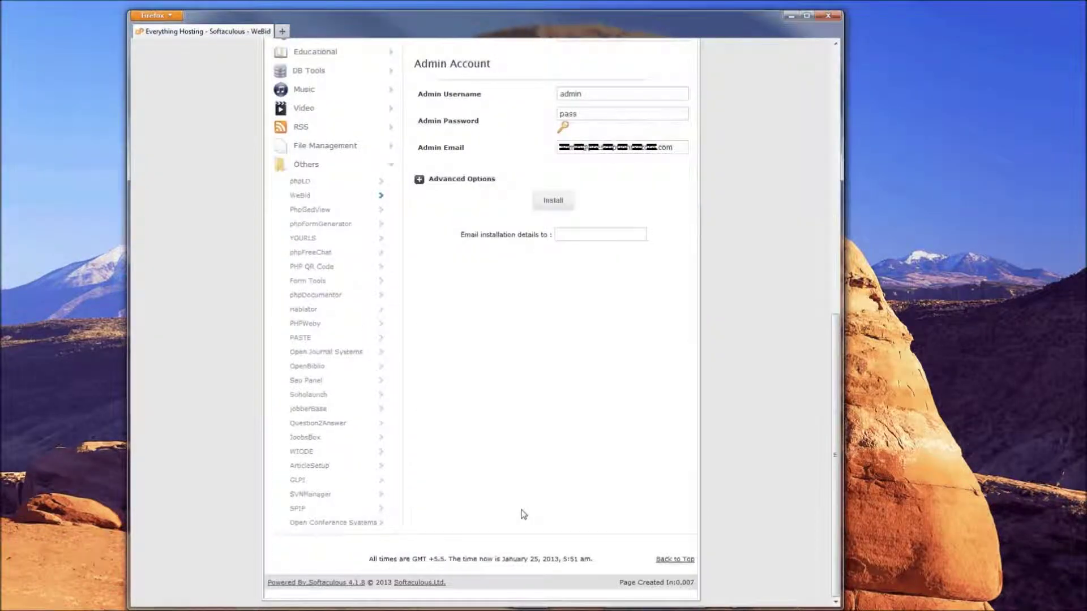
scroll(519, 482, up, 2)
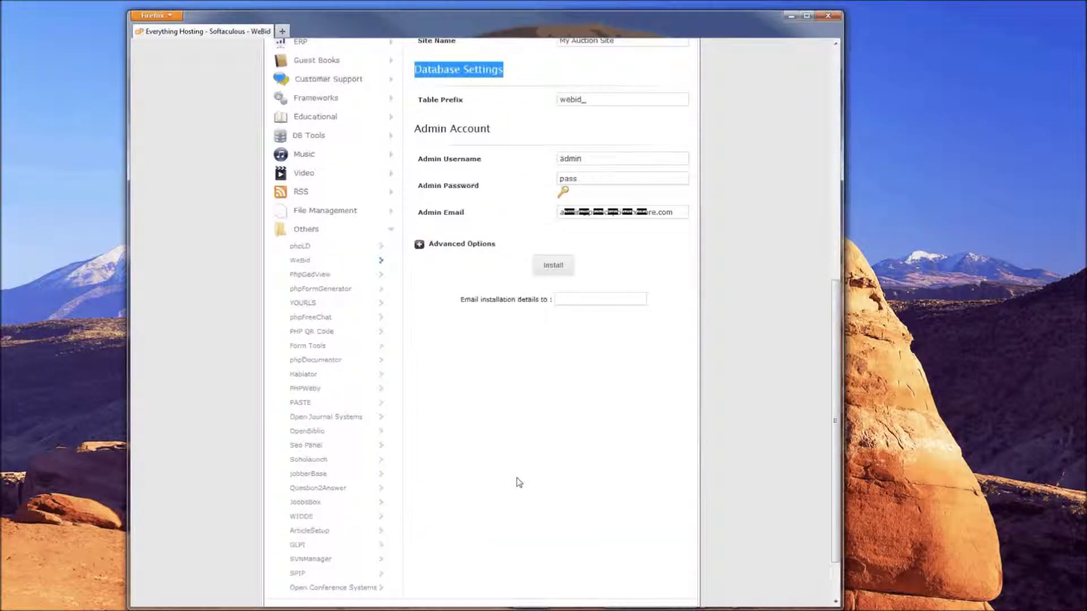
drag(422, 99, 471, 104)
key(Tab)
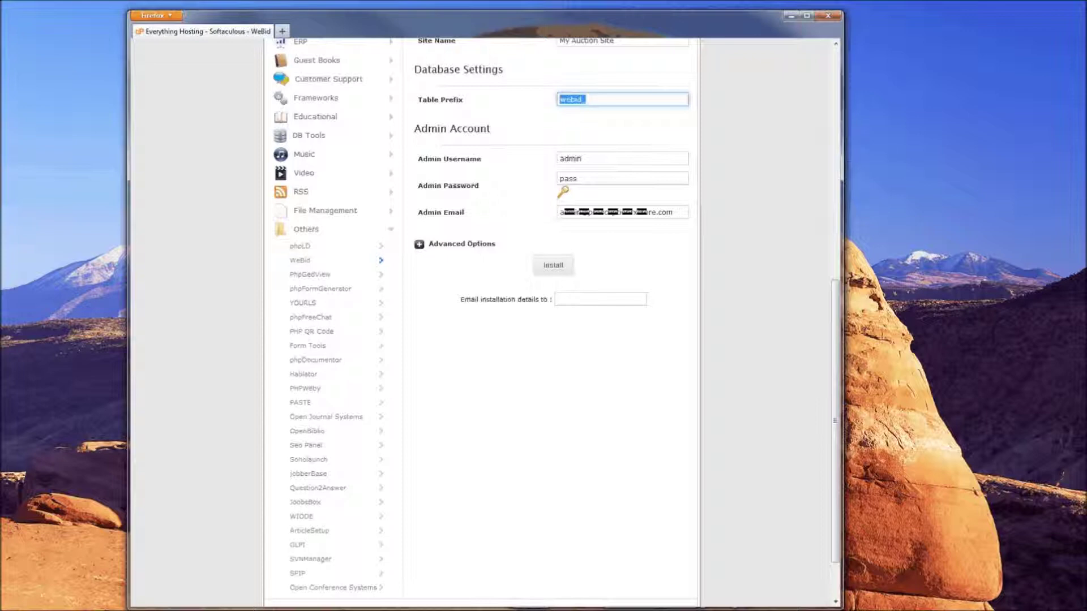
click(182, 202)
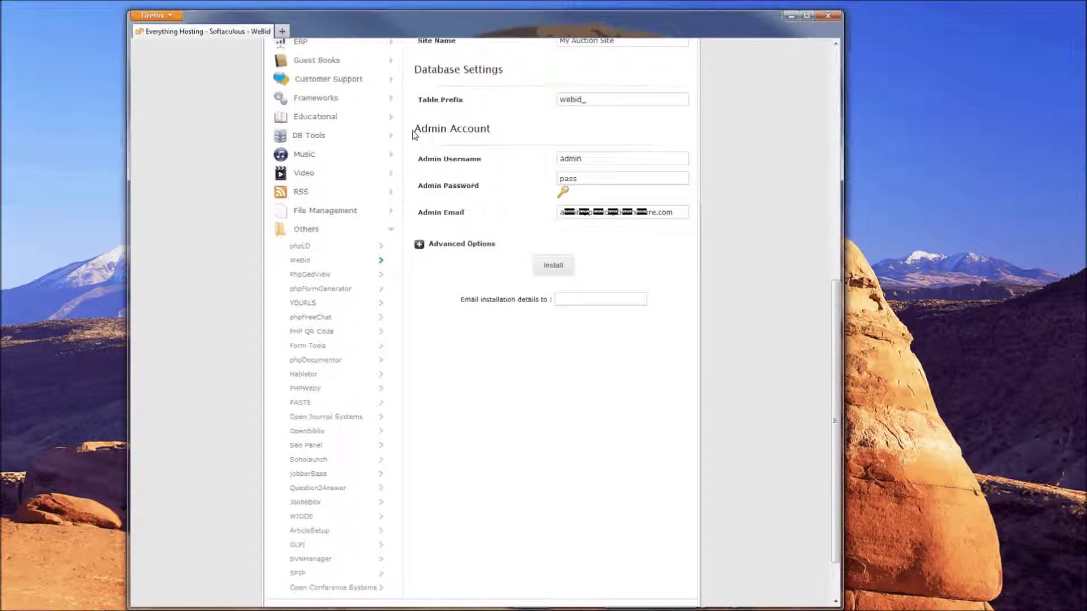
drag(413, 135, 502, 132)
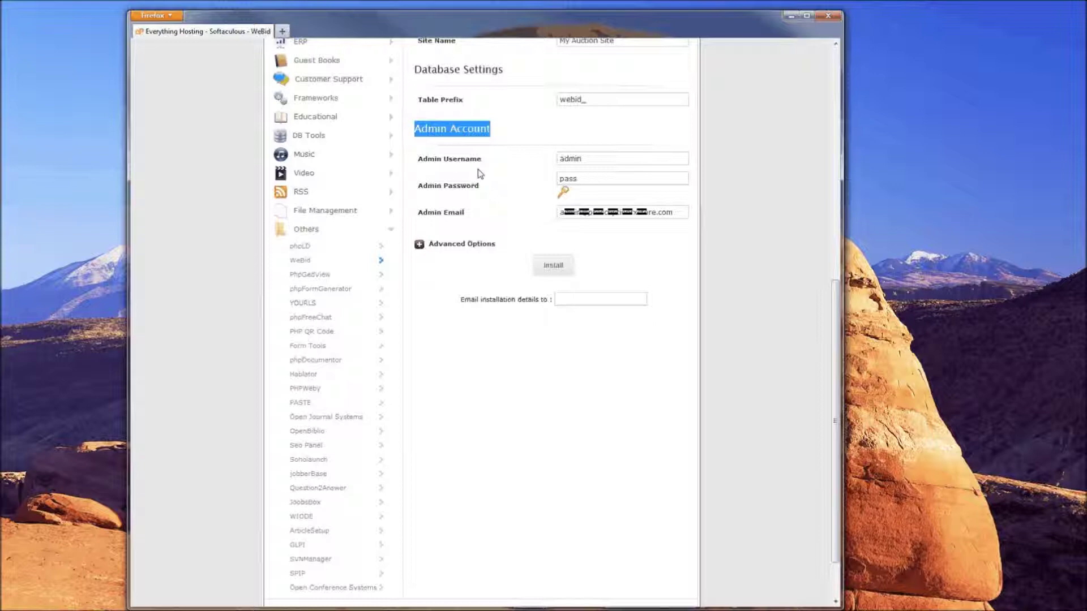
drag(420, 160, 500, 160)
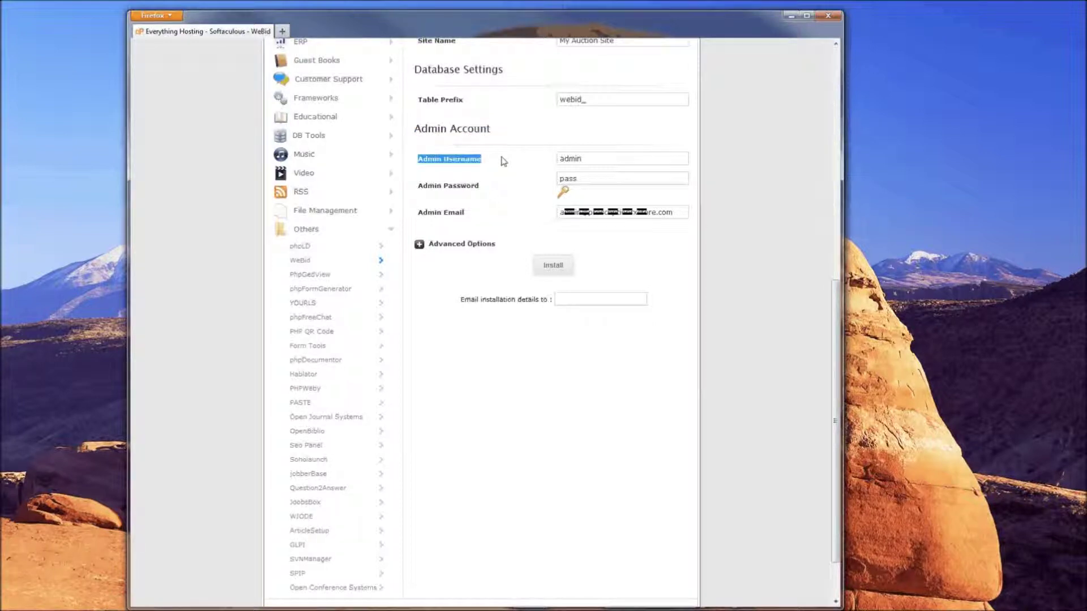
click(560, 159)
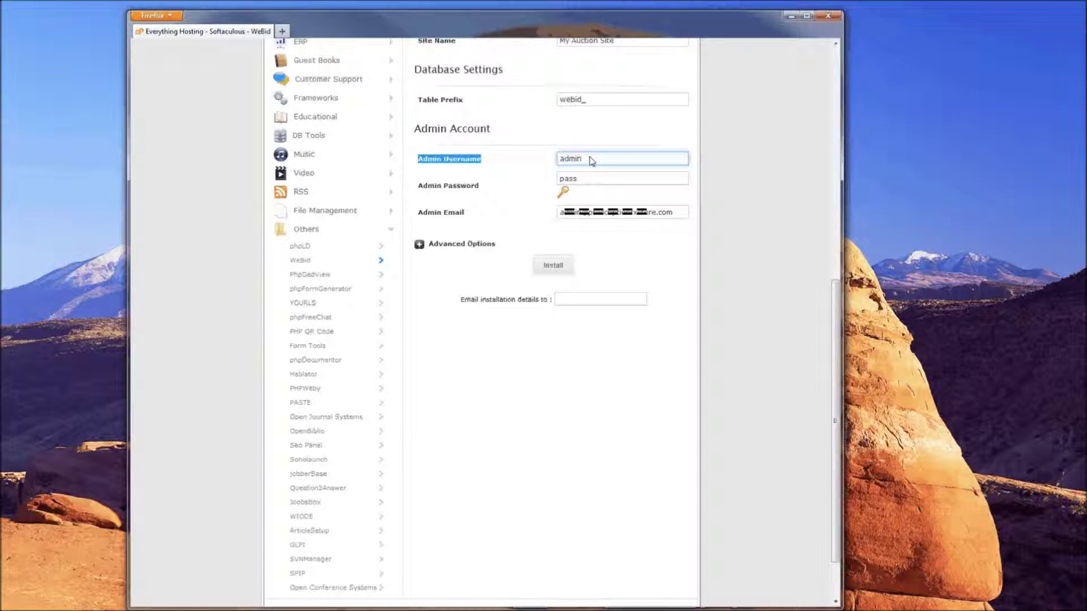
drag(420, 190, 497, 196)
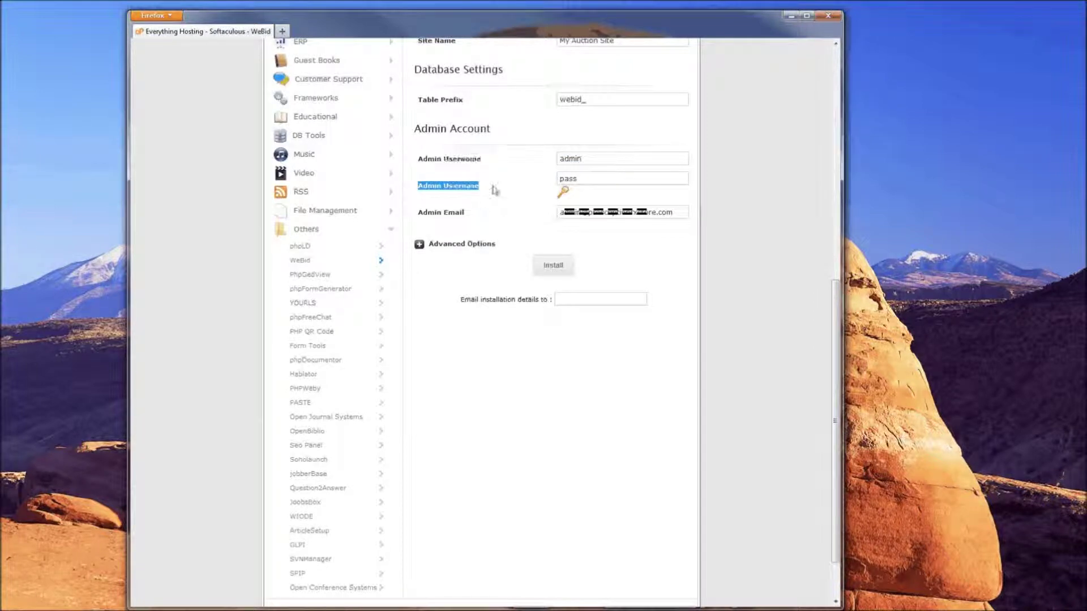
Overwrite the prefilled admin password with a new password for user admin
click(564, 181)
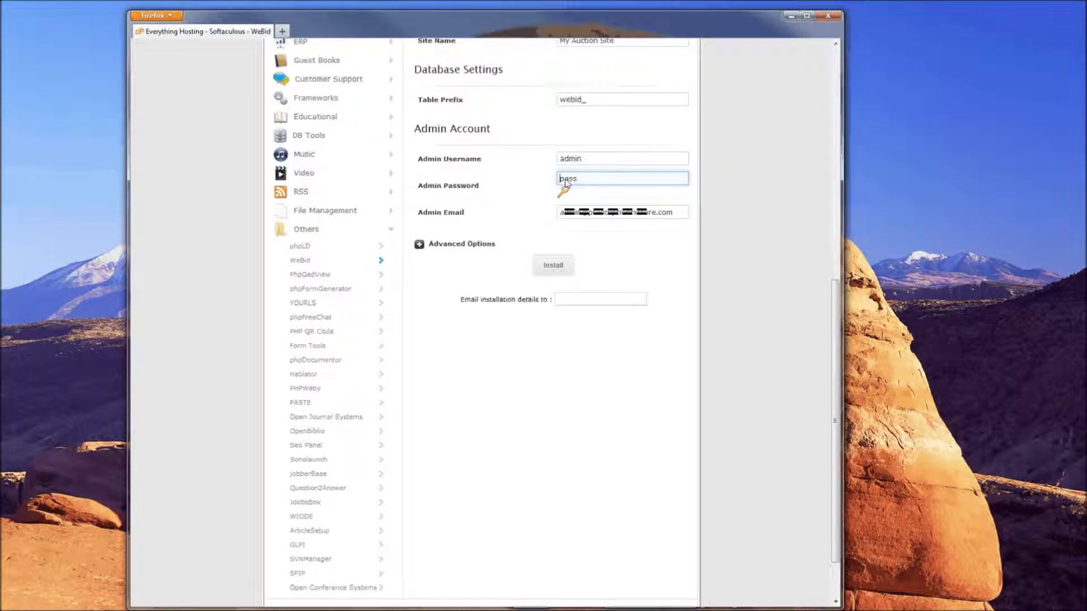
double_click(565, 181)
text(test12)
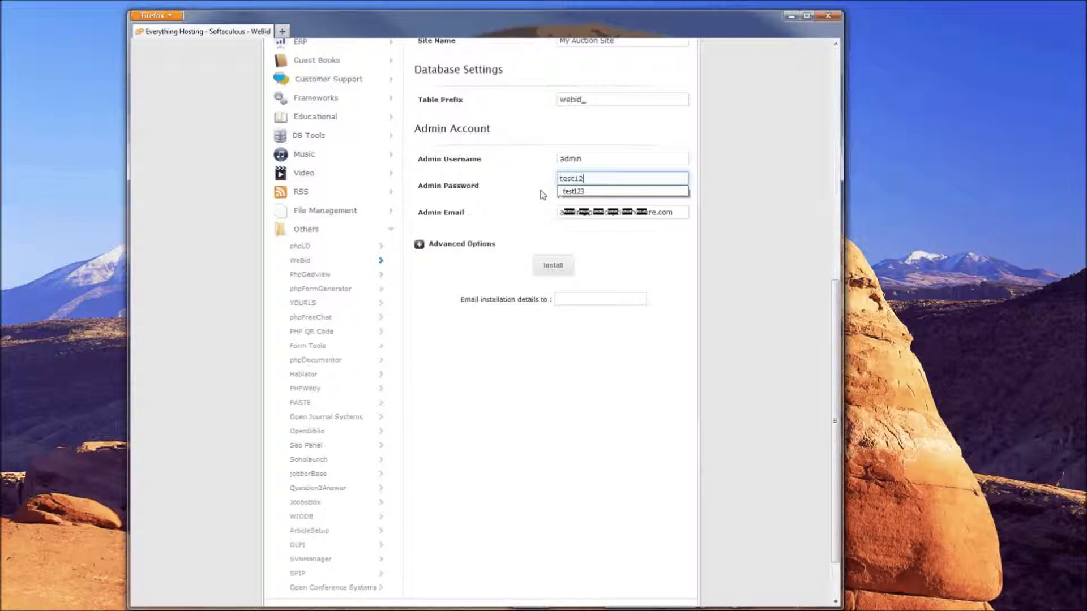
text(3)
click(581, 193)
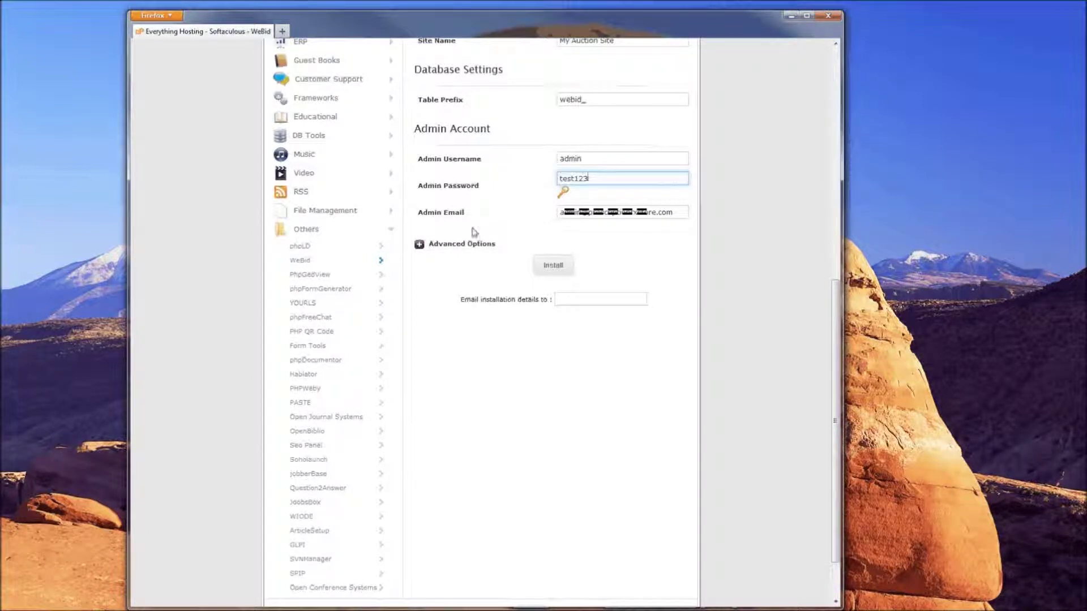
drag(419, 214, 486, 214)
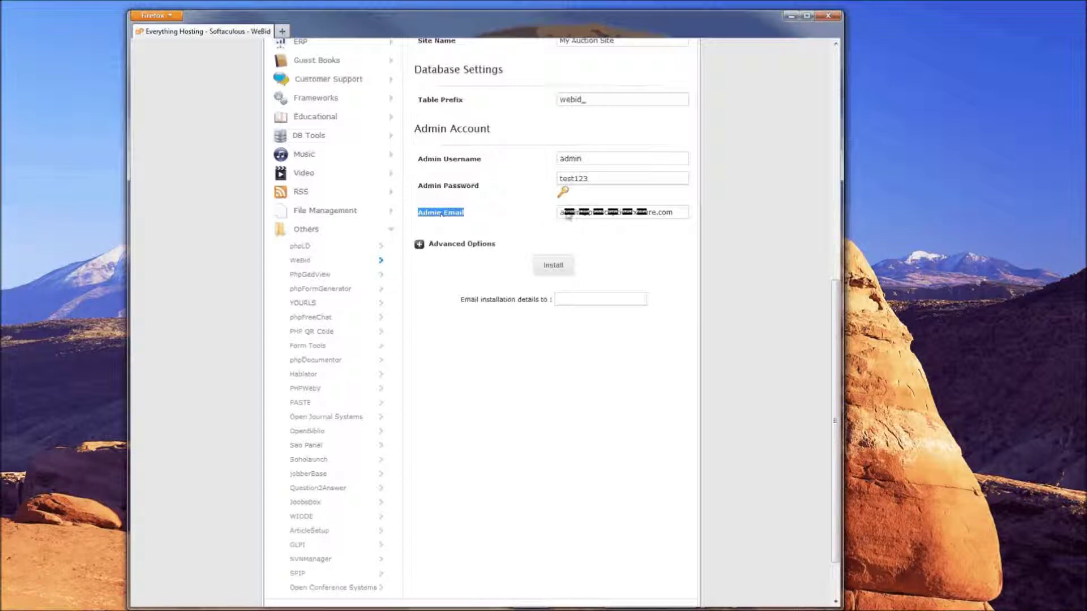
Replace the admin e-mail with the suggested test e-mail address
triple_click(656, 214)
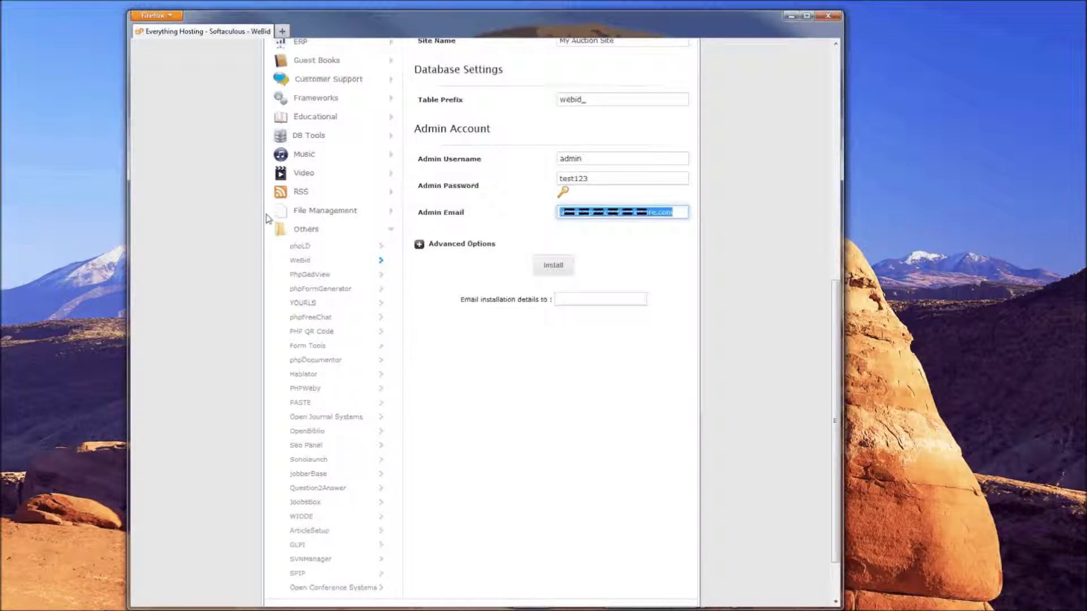
text(test)
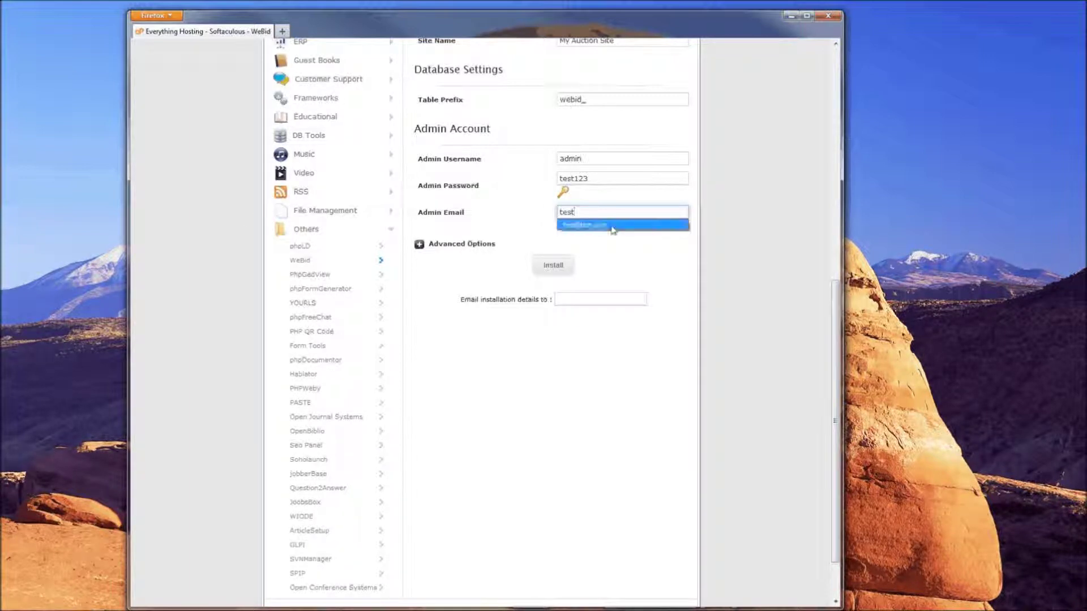
click(613, 228)
click(464, 235)
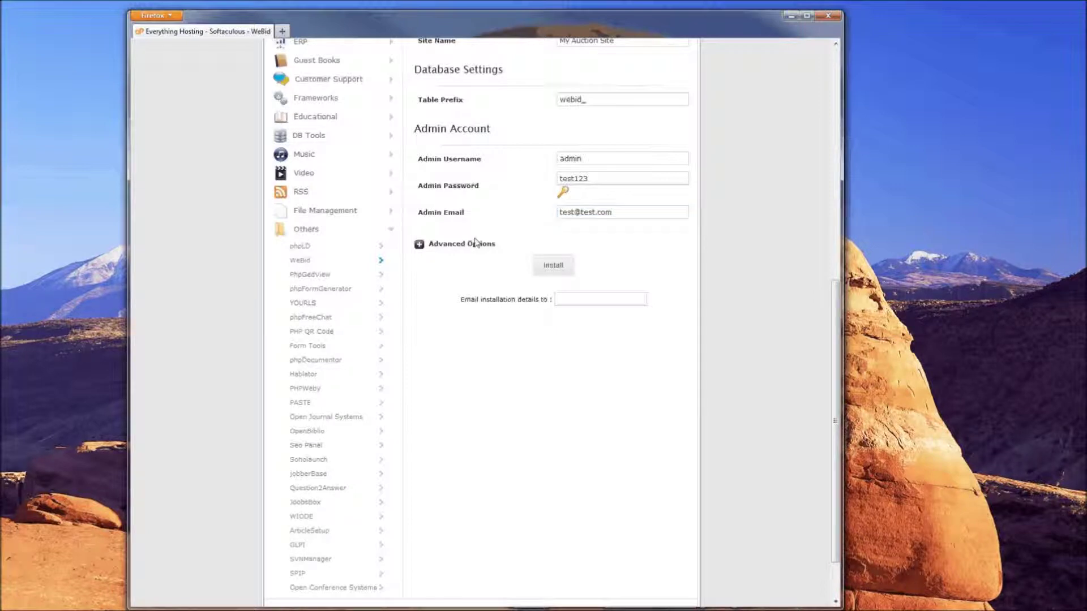
Expand and collapse Advanced Options, leaving them at their defaults
click(420, 247)
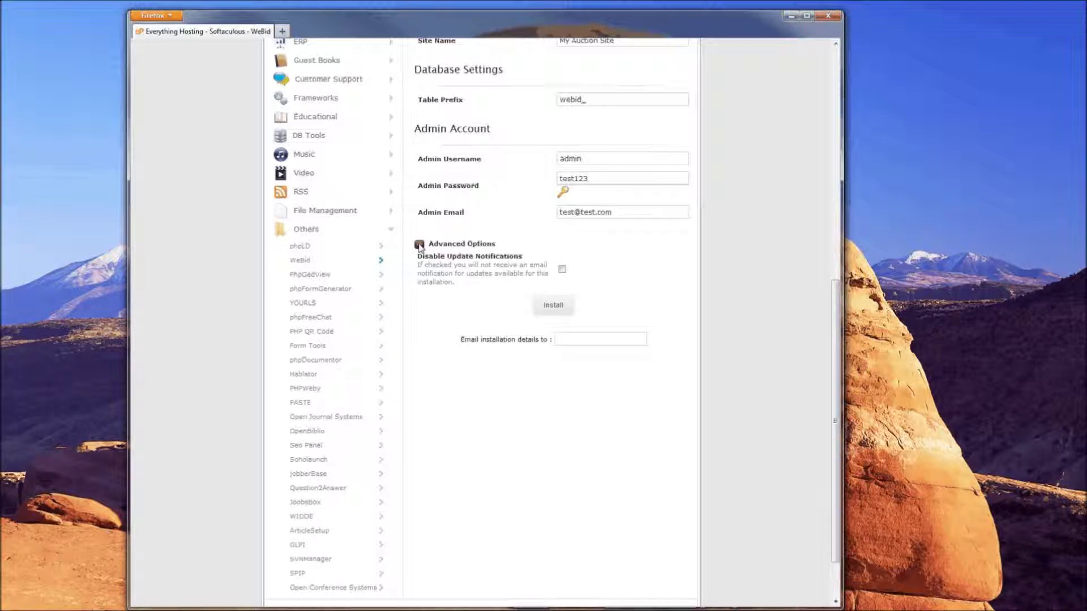
click(419, 245)
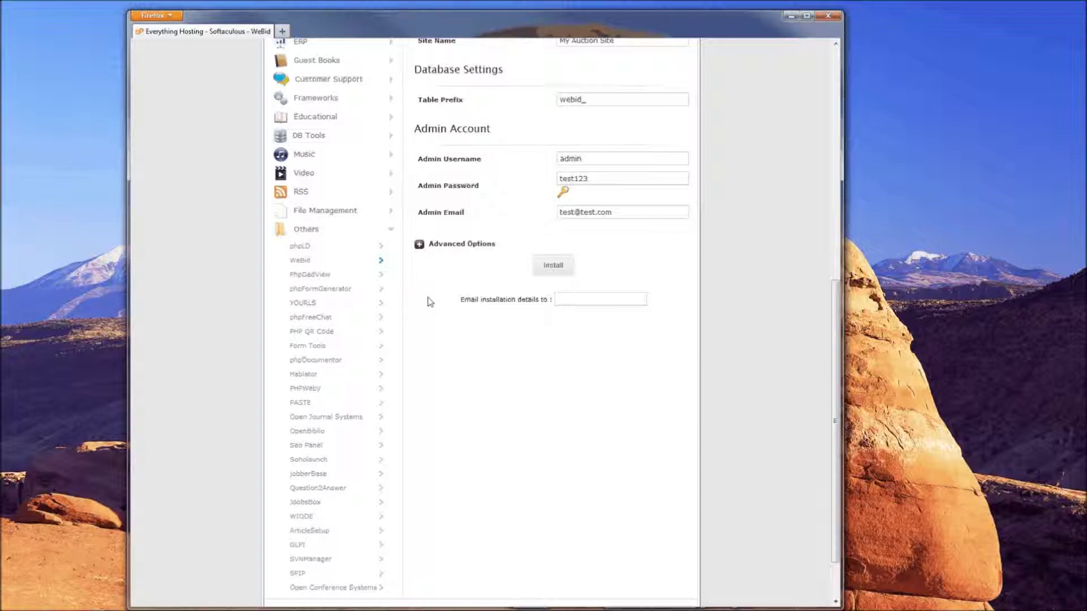
click(419, 244)
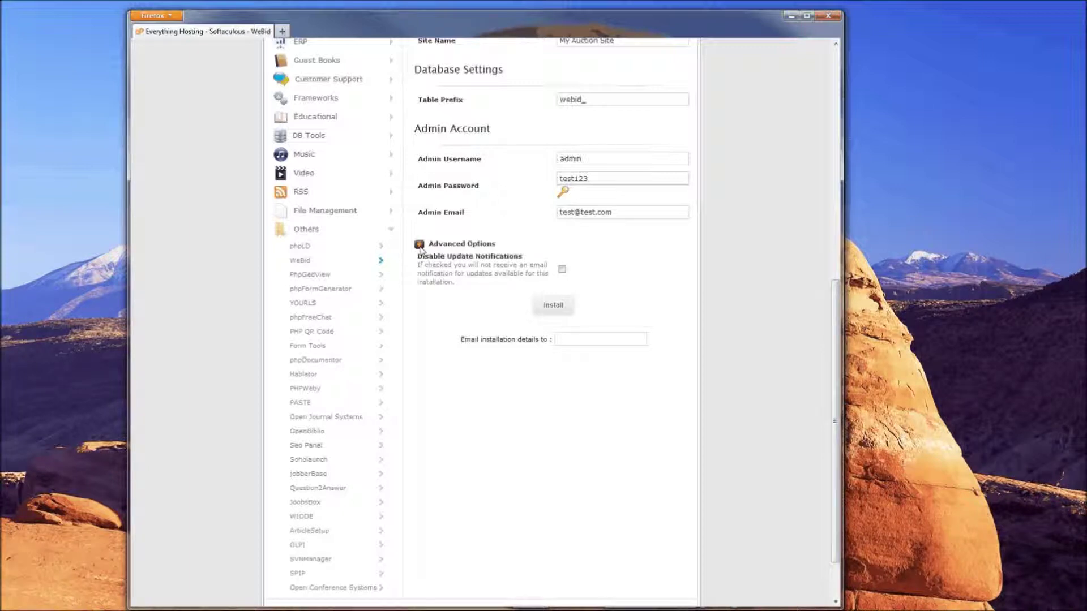
click(419, 245)
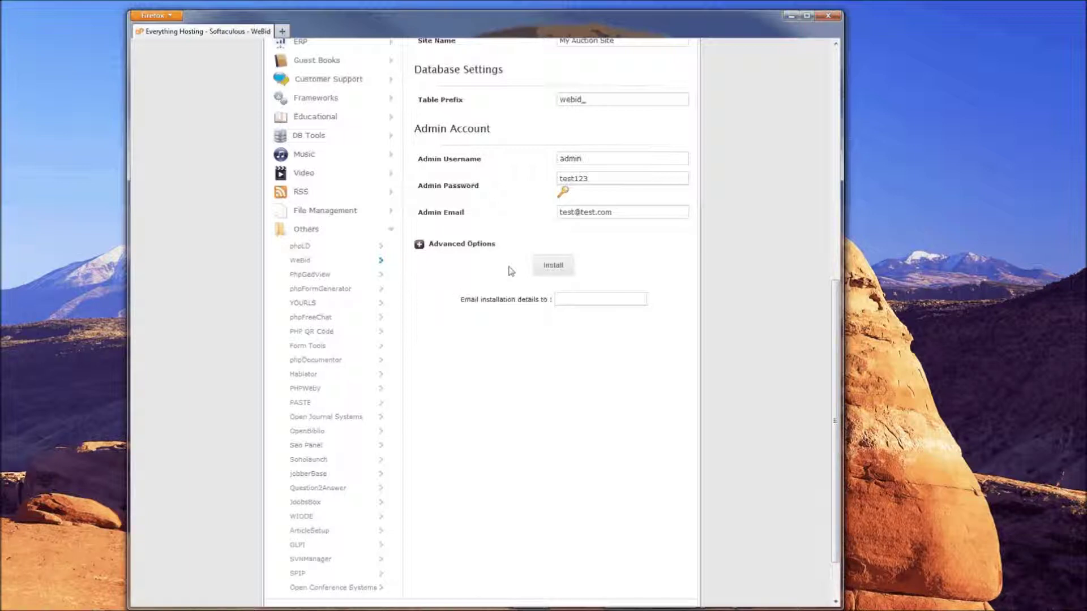
drag(456, 305, 548, 299)
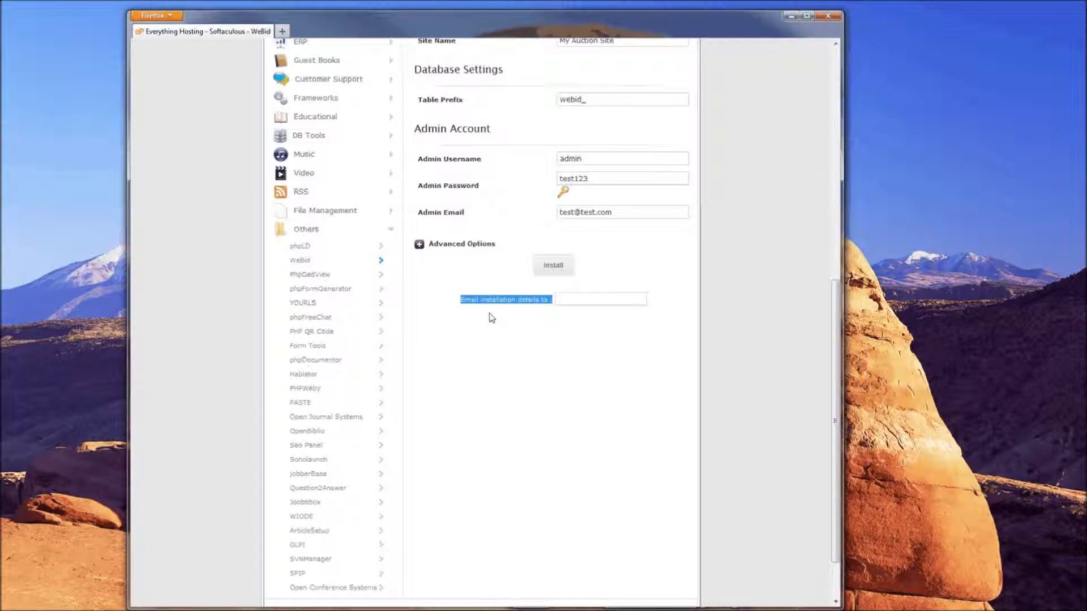
click(575, 300)
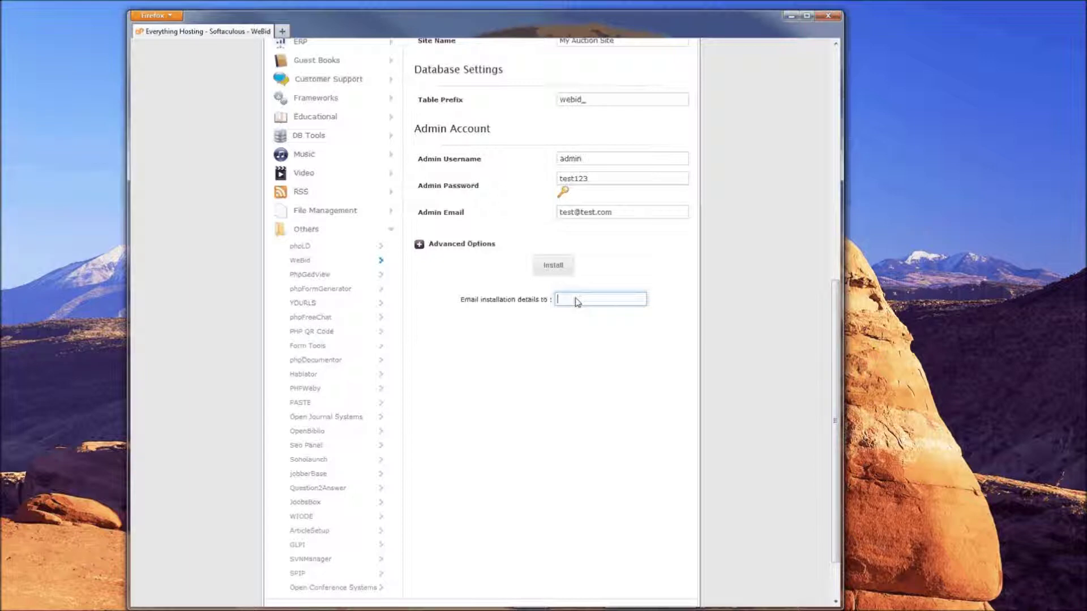
click(538, 294)
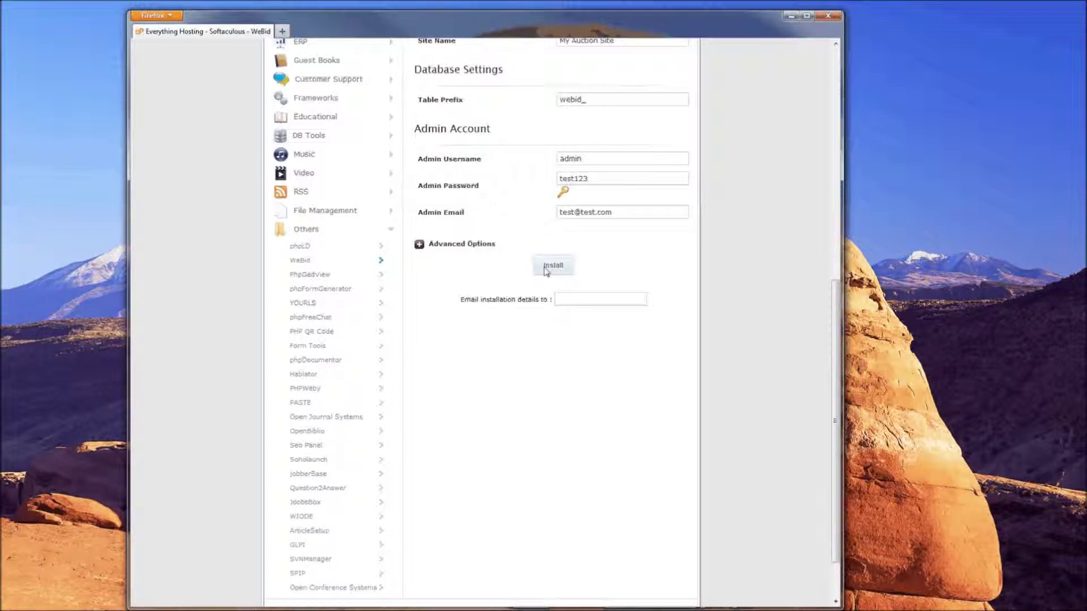
Submit the completed WeBid form to begin installing
click(547, 267)
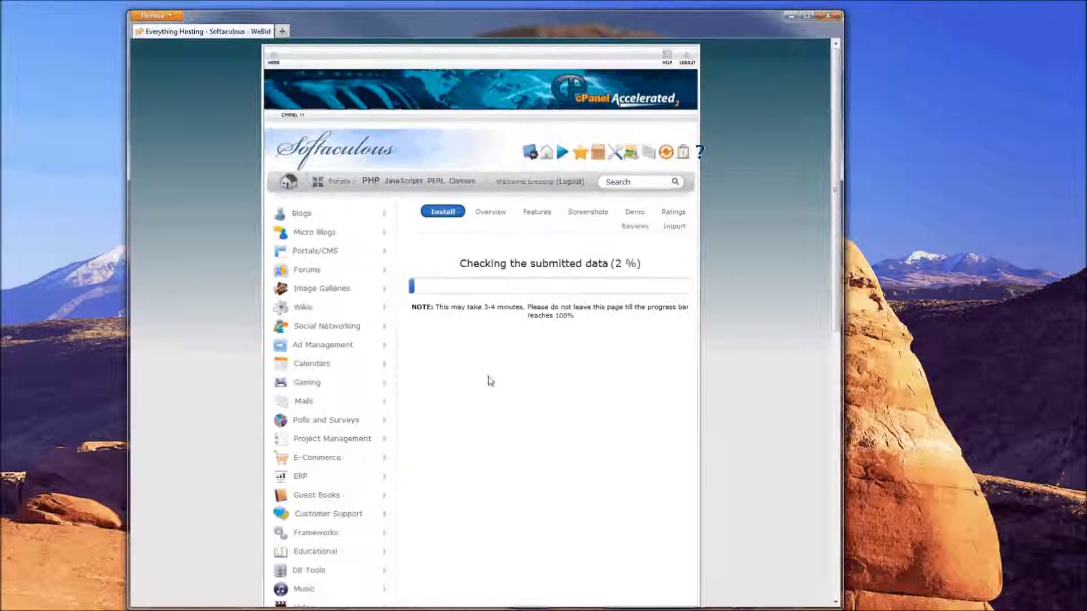